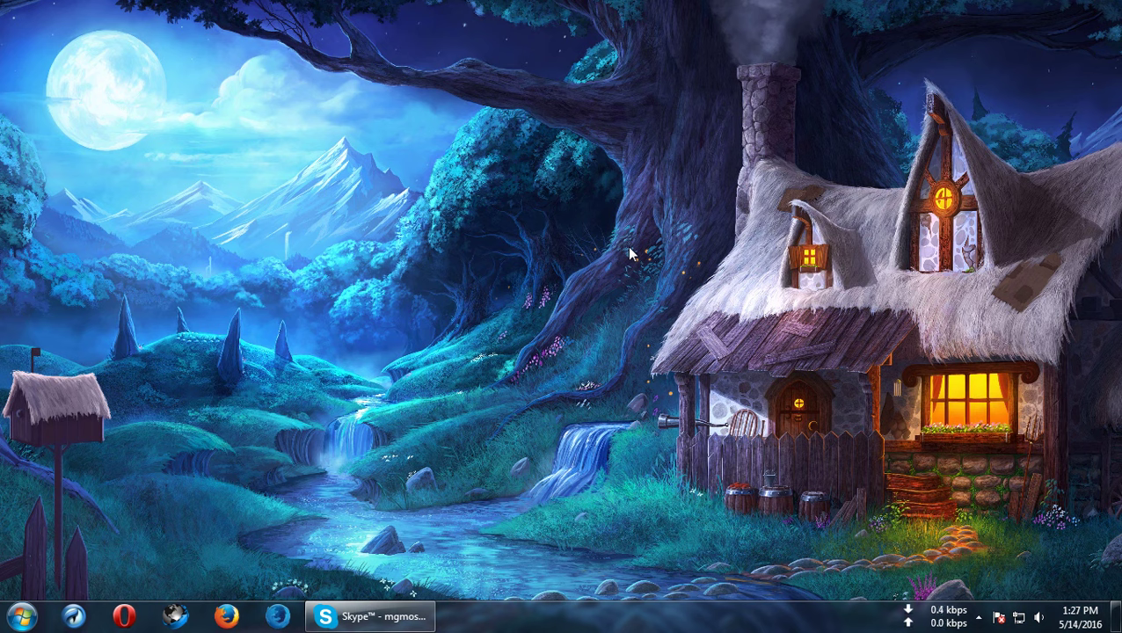
- Open VMware Workstation 12 Player and start creating a new virtual machine with a blank hard disk instead of an installer
left_click(22, 616)
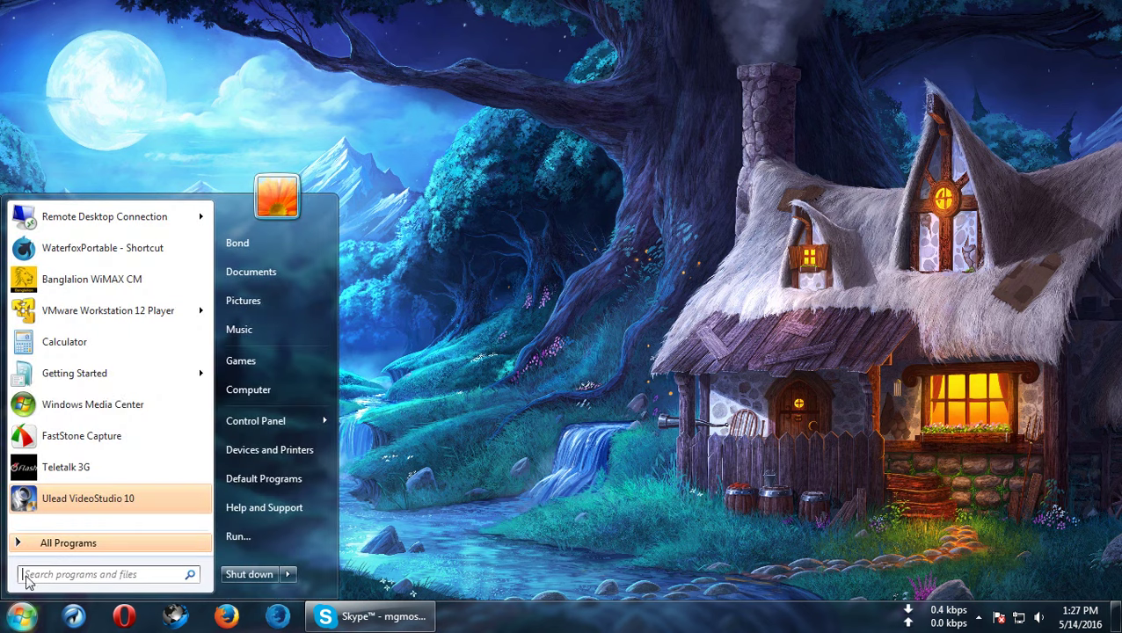
left_click(123, 316)
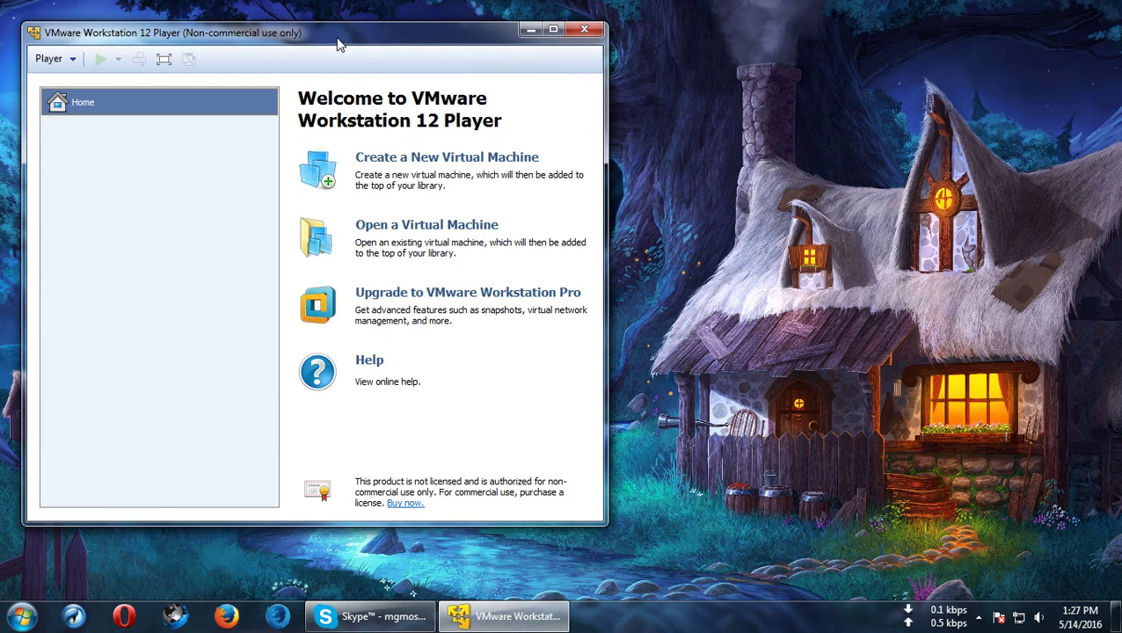
left_click_drag(345, 39, 400, 59)
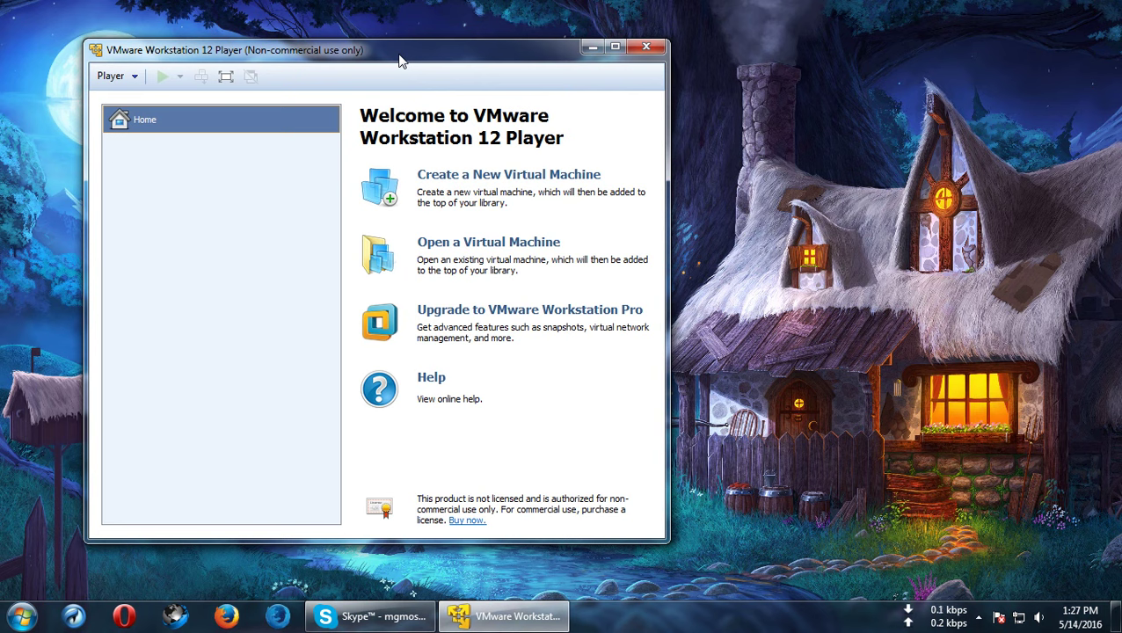
left_click(482, 175)
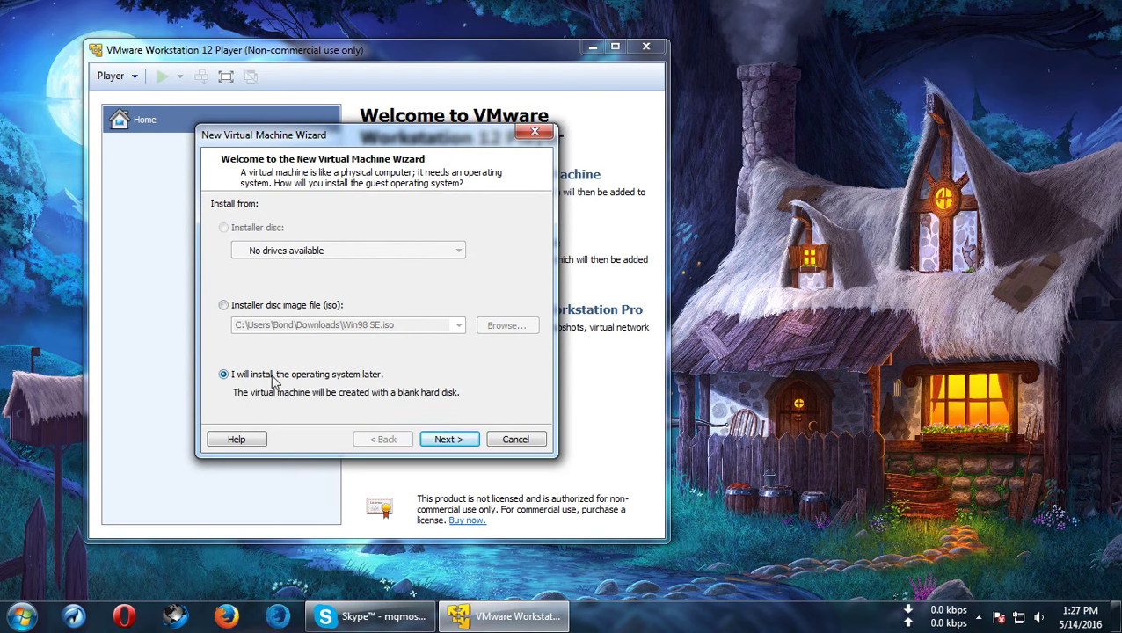
left_click(446, 441)
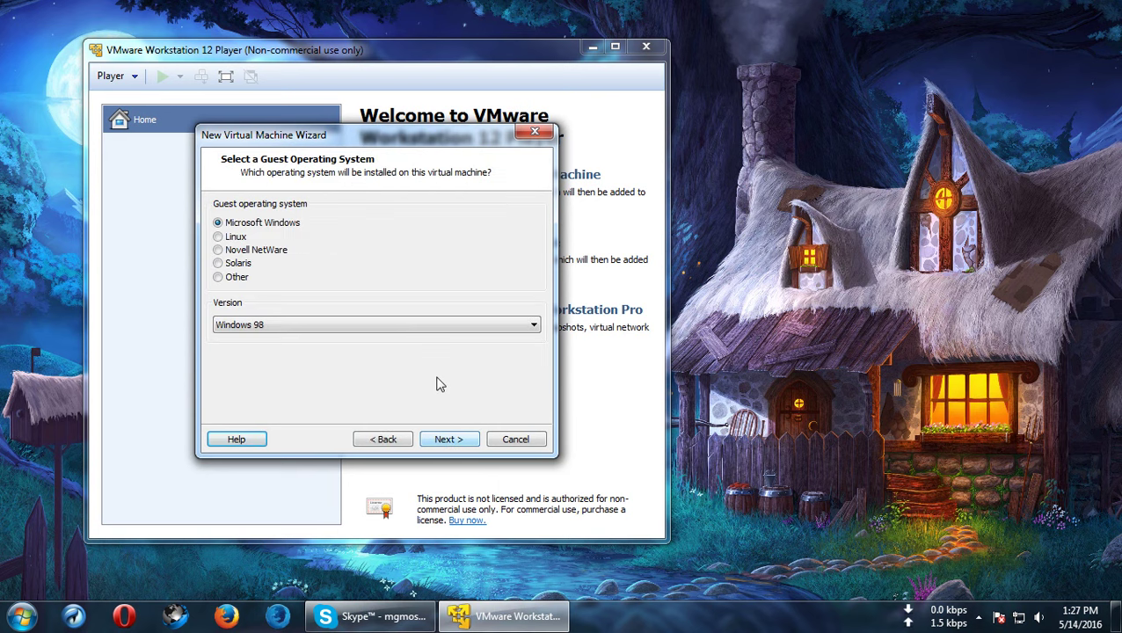
- Choose Windows Server 2012 as the Microsoft Windows version for the guest operating system
left_click(309, 327)
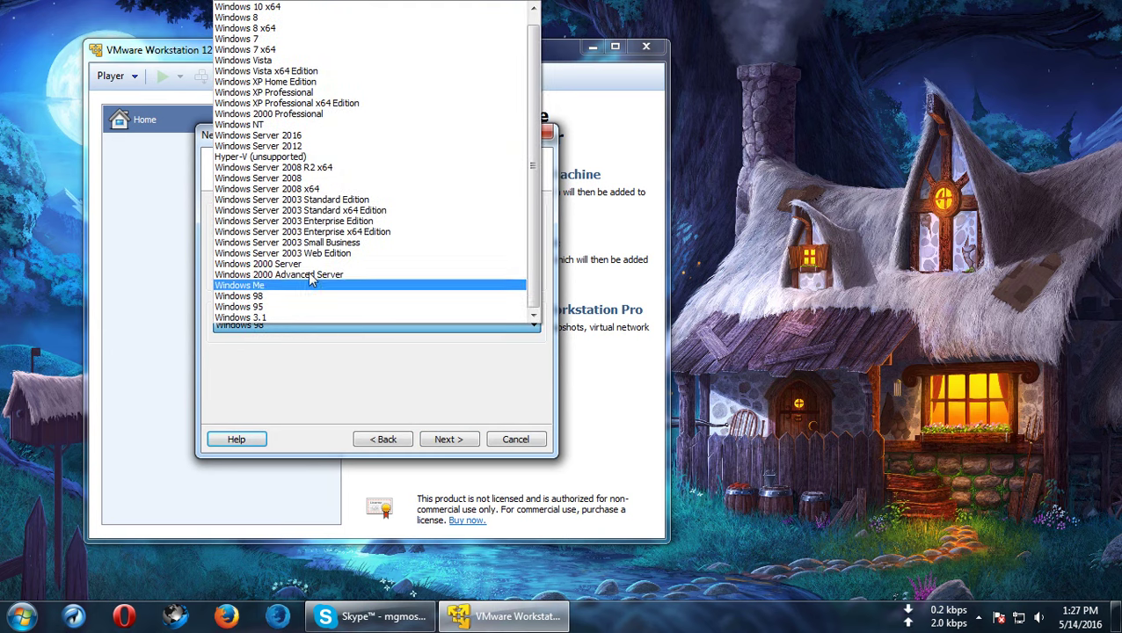
left_click(313, 146)
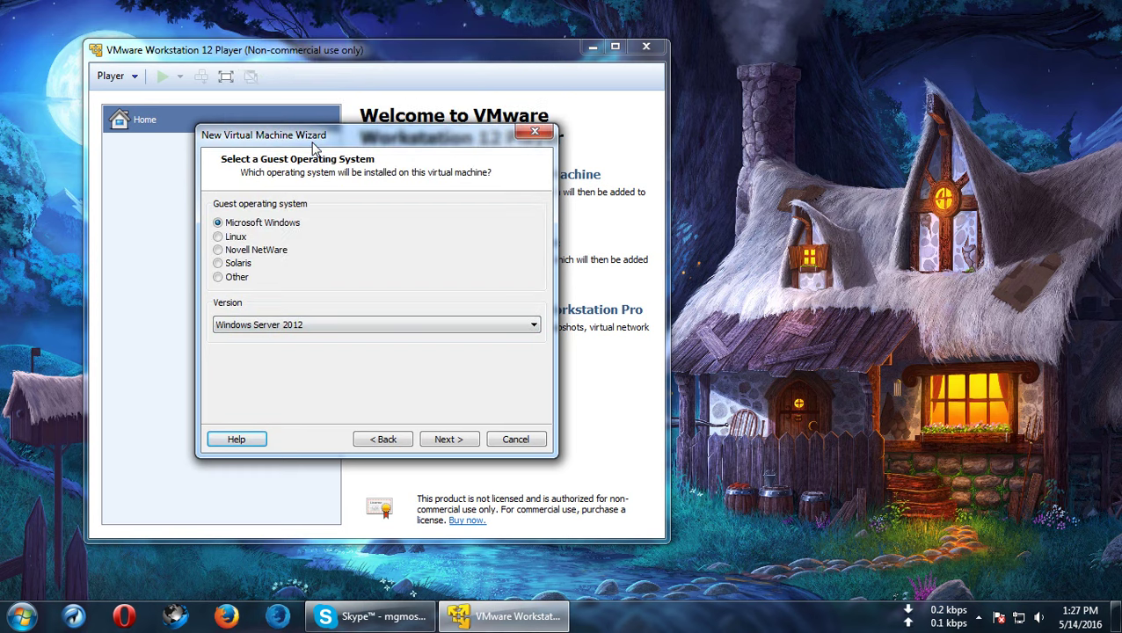
left_click(439, 441)
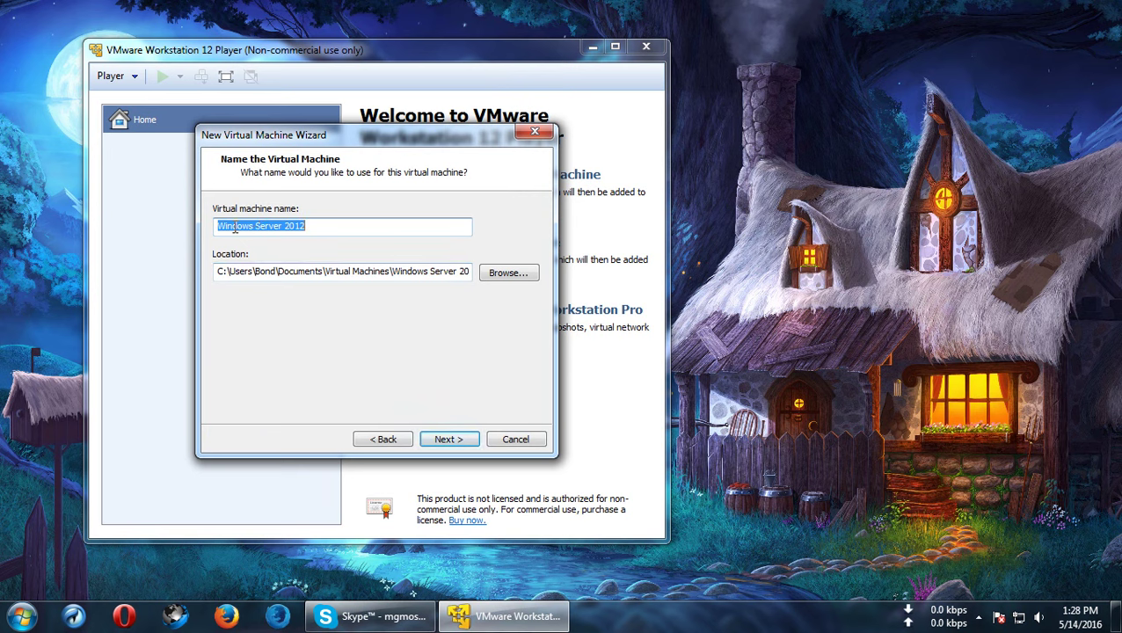
- Keep the virtual machine name Windows Server 2012 and set its location to New Volume (O:)
left_click(319, 227)
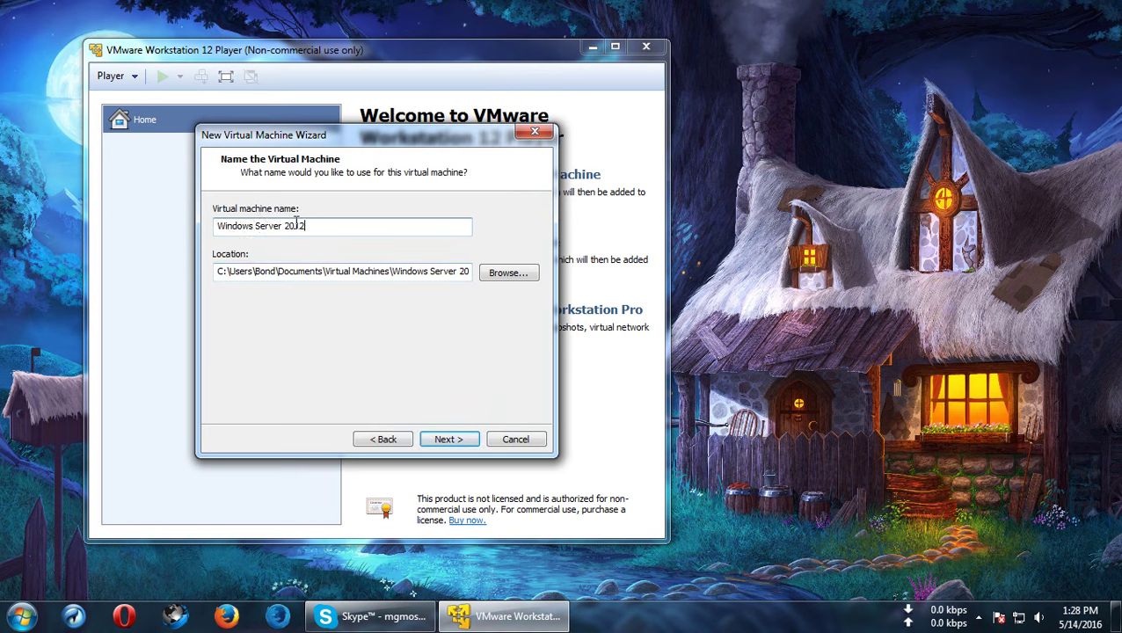
left_click_drag(325, 227, 203, 227)
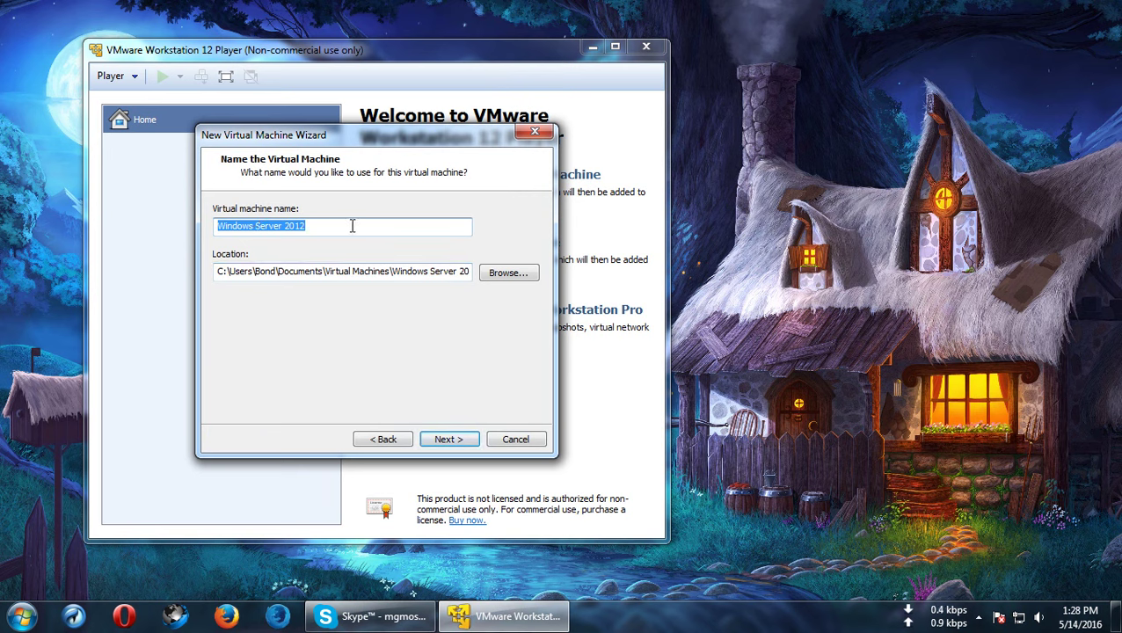
left_click(352, 226)
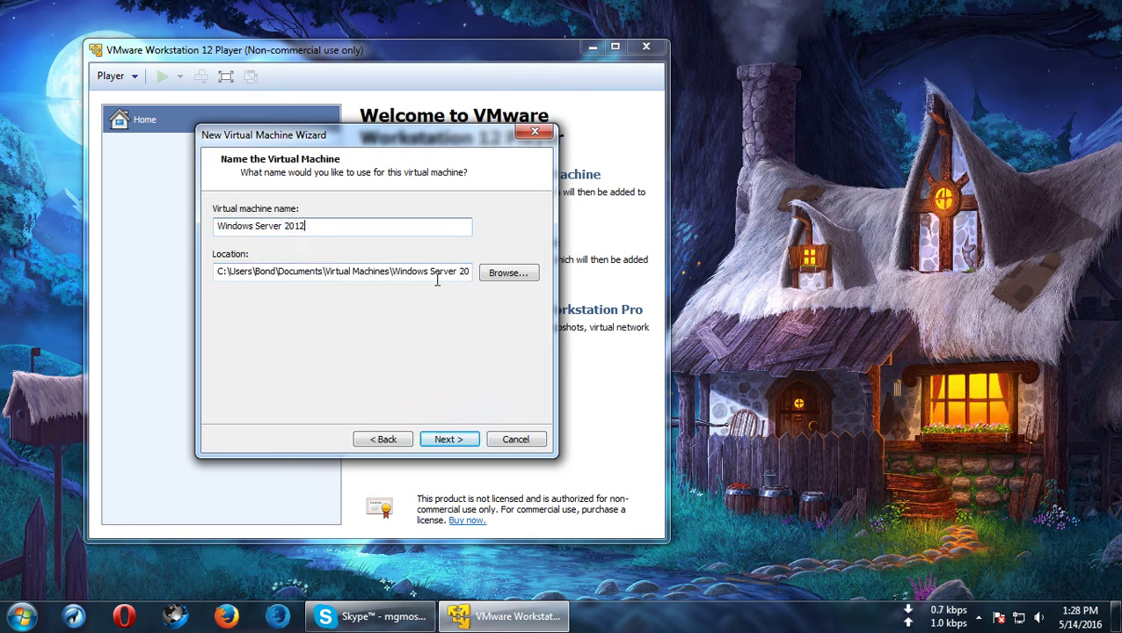
left_click(510, 273)
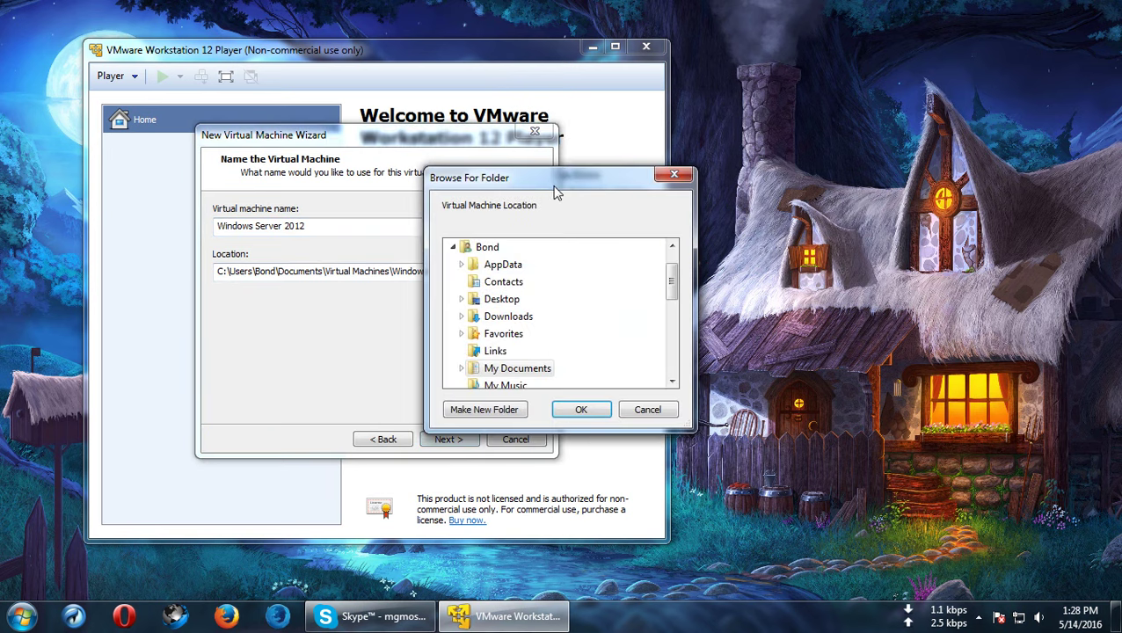
left_click_drag(655, 268, 663, 321)
left_click(489, 335)
left_click(511, 352)
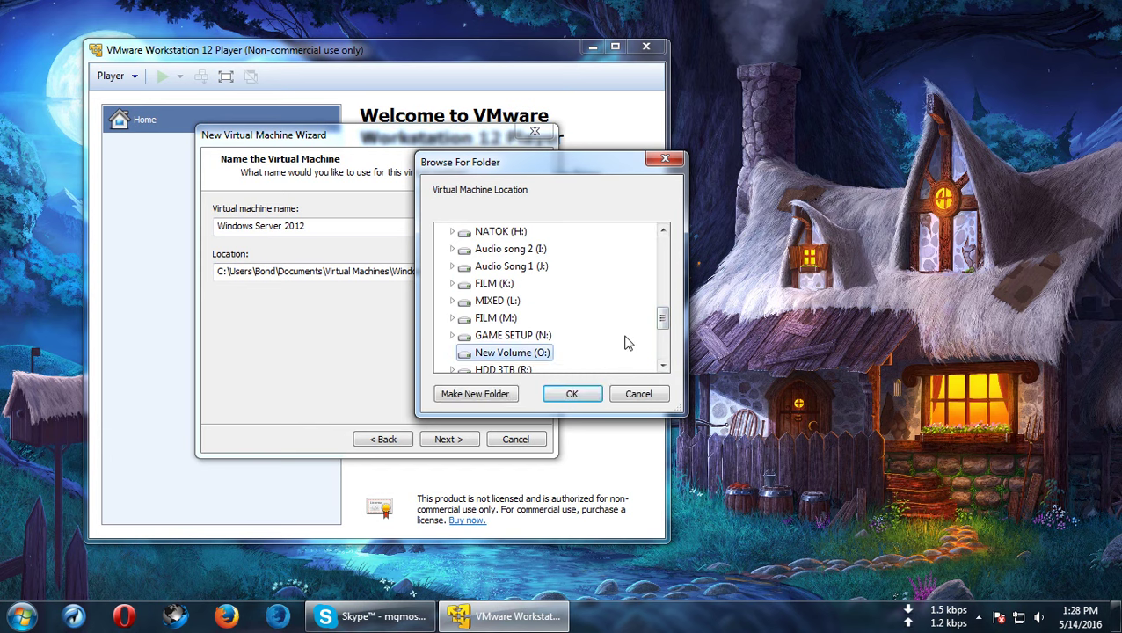
scroll(662, 326, "down", 1)
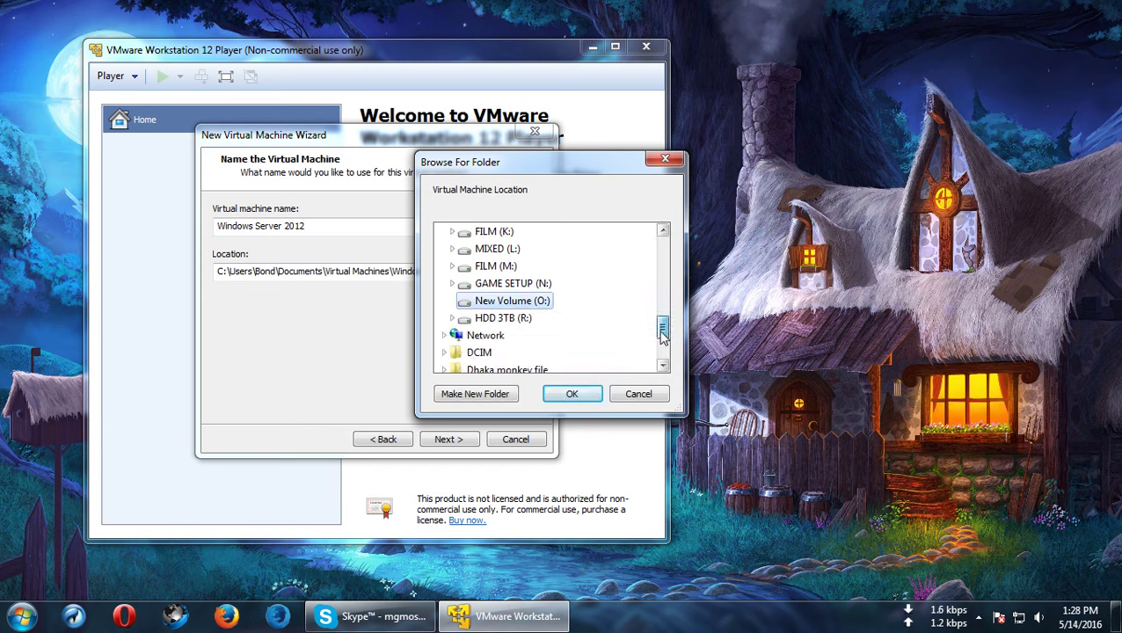
left_click(571, 396)
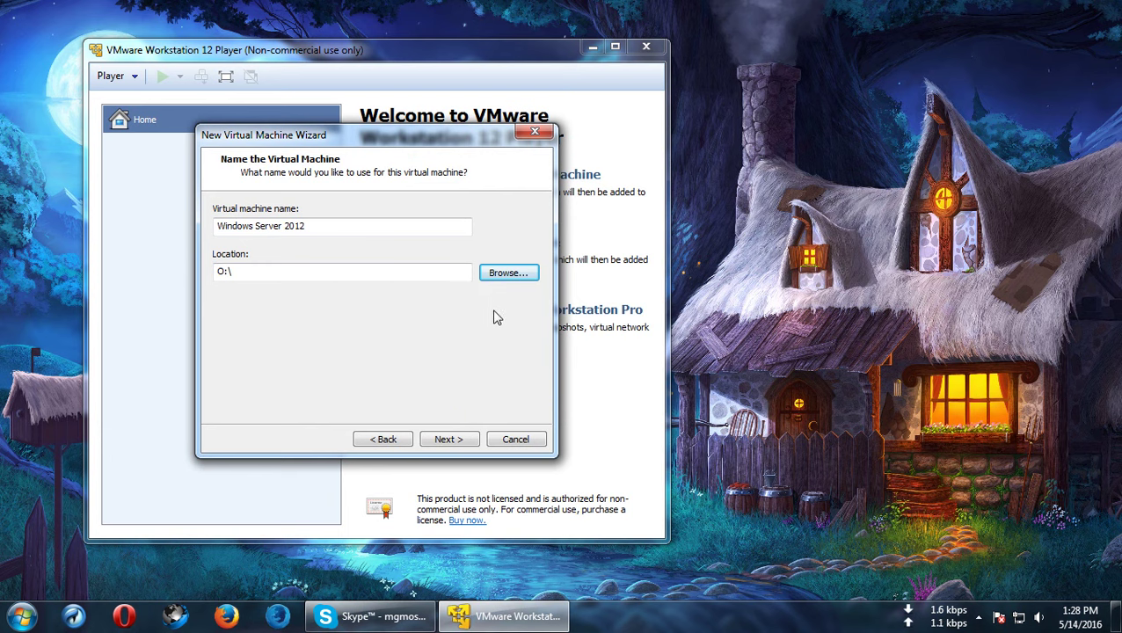
left_click(452, 439)
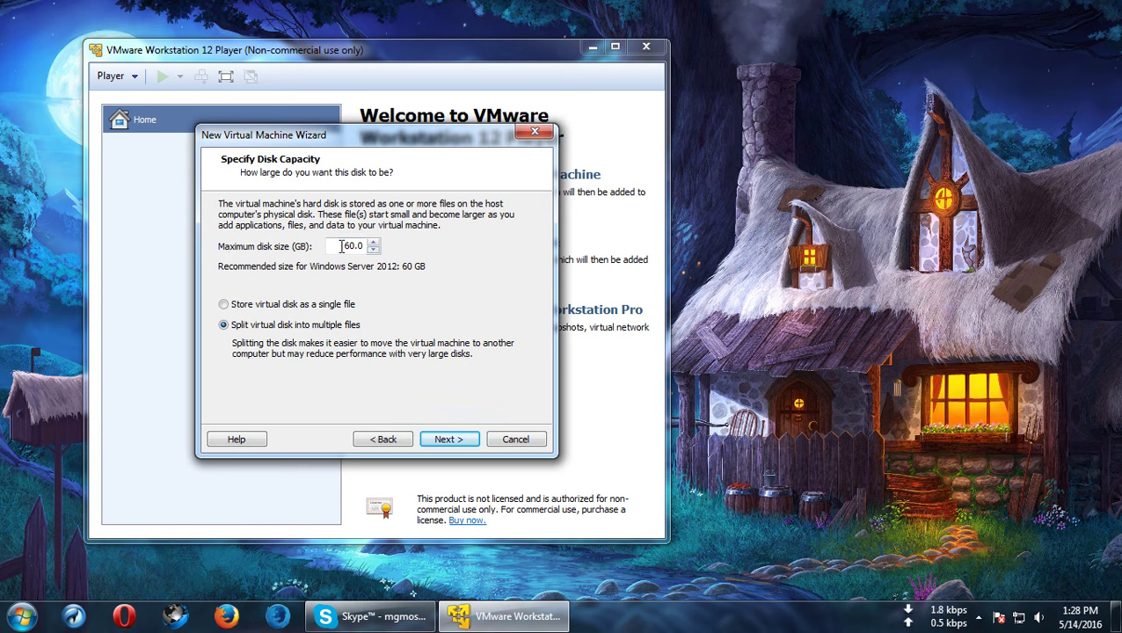
- Set the maximum disk size to 20 GB and split the virtual disk into multiple files
left_click_drag(341, 246, 416, 252)
type("20")
double_click(364, 246)
type("30")
double_click(368, 249)
type("20")
left_click(223, 304)
left_click(226, 326)
left_click(464, 443)
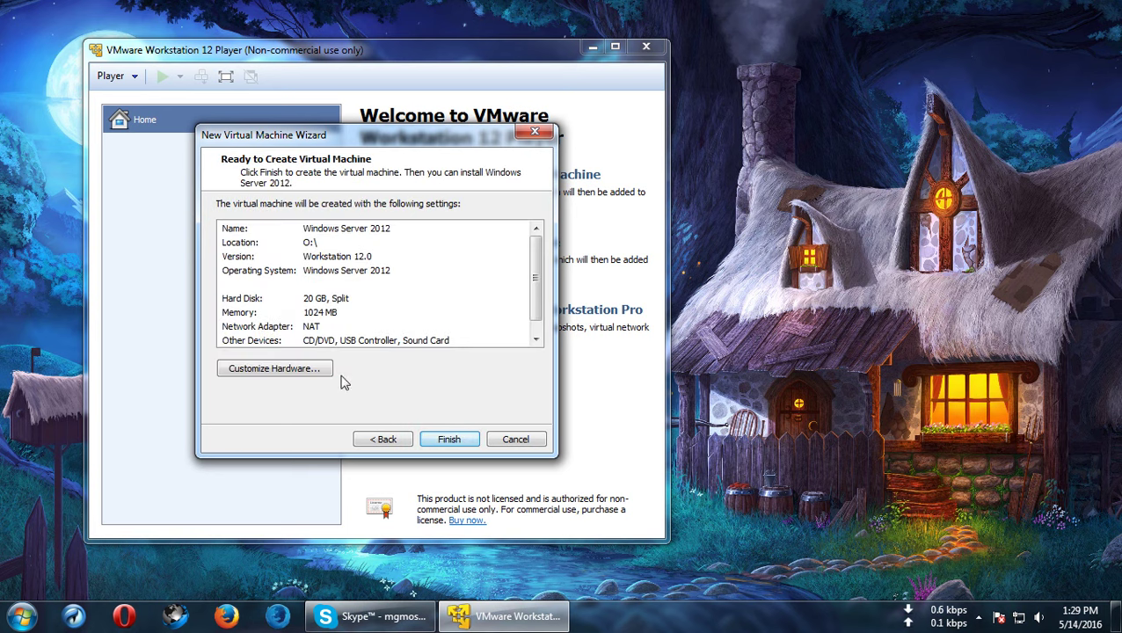
- Customize the hardware with 1552 MB of memory and one processor core
left_click(282, 376)
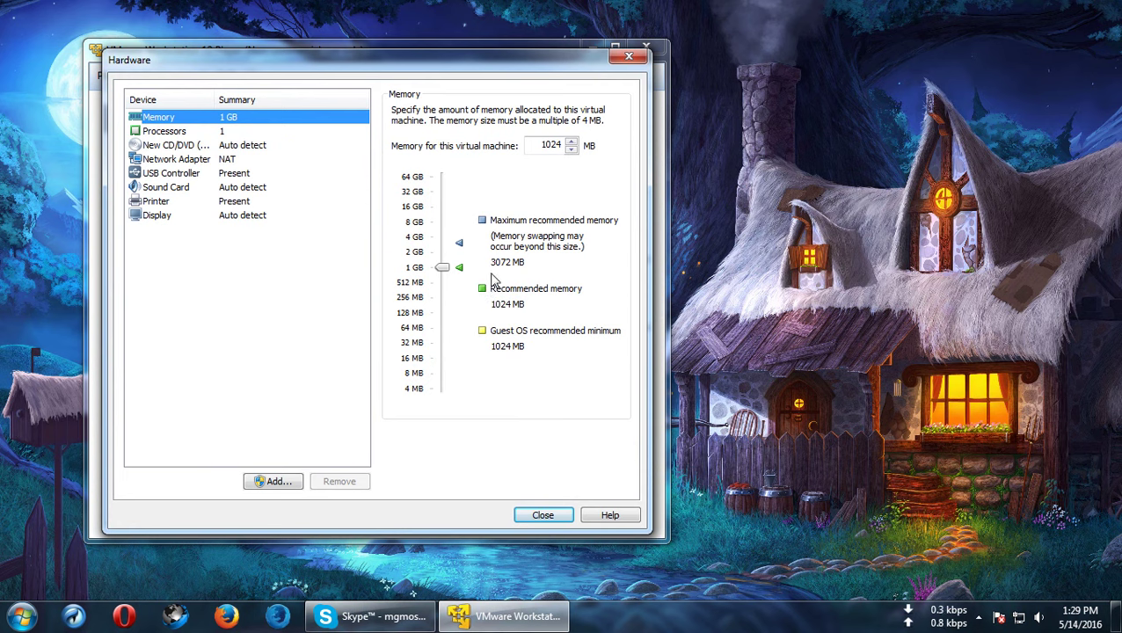
left_click(442, 268)
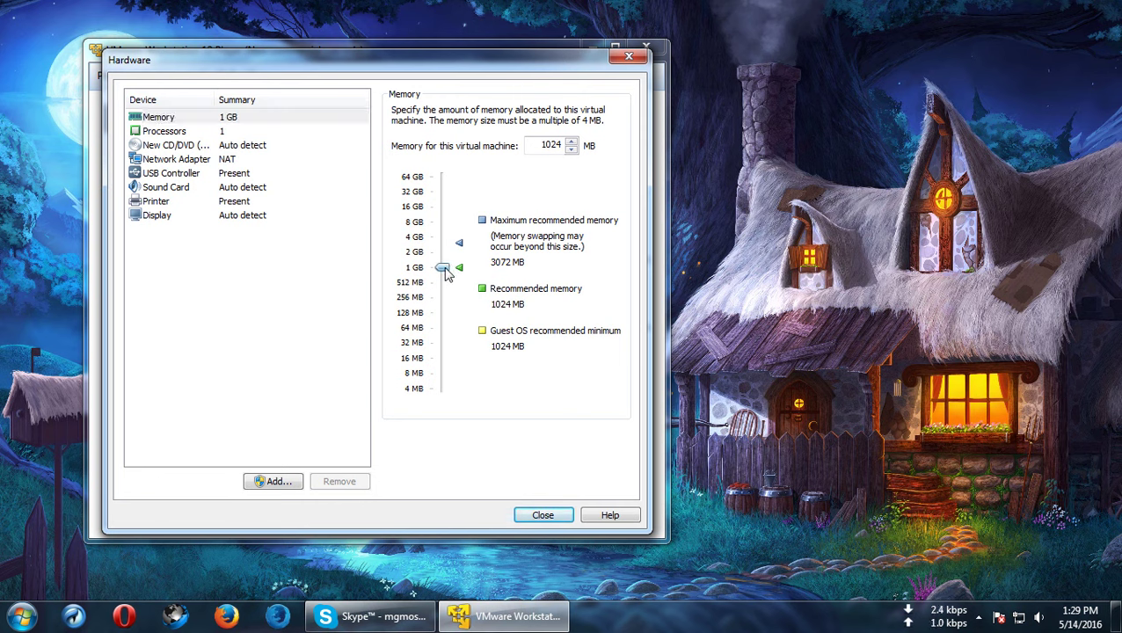
left_click_drag(445, 268, 446, 262)
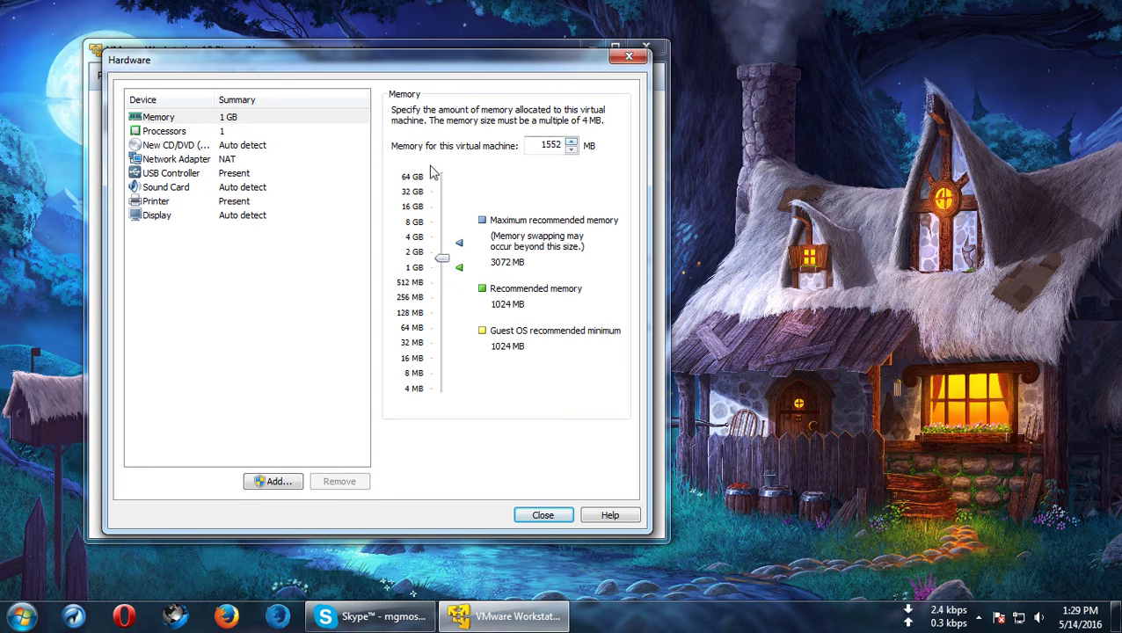
left_click(222, 132)
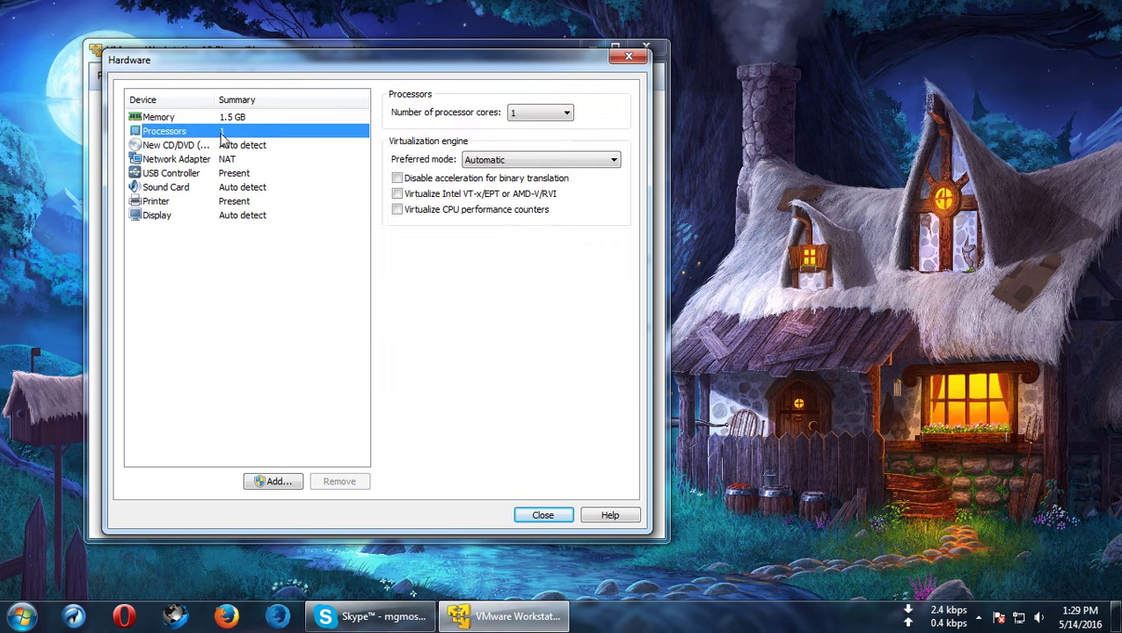
left_click(554, 115)
left_click(541, 114)
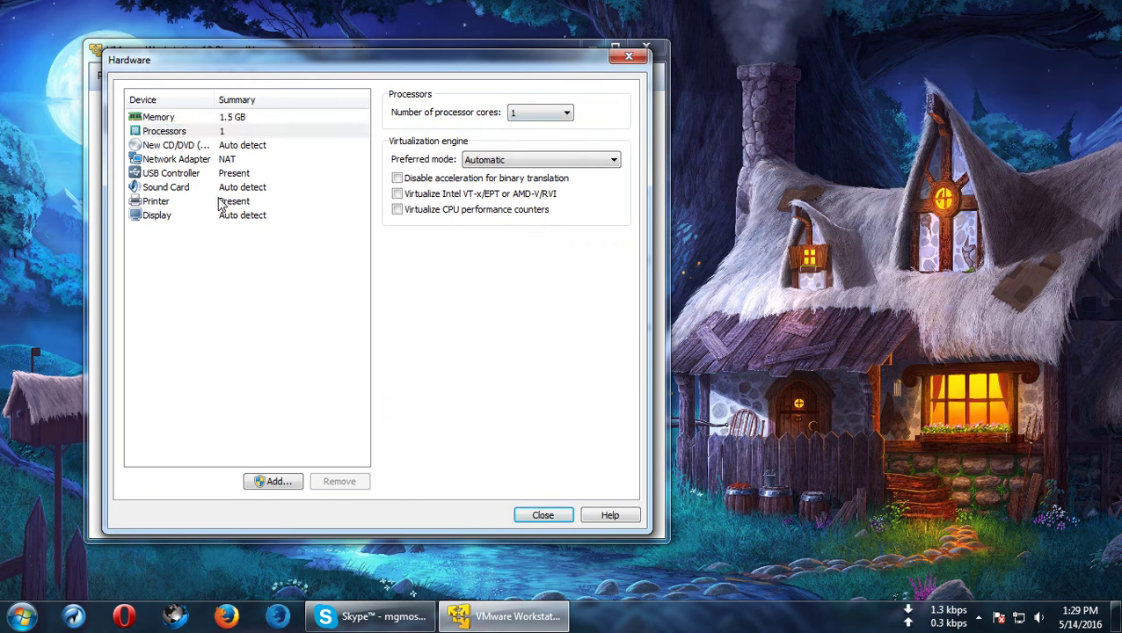
- Set the virtual CD/DVD drive to use an ISO image file instead of a physical drive
left_click(245, 150)
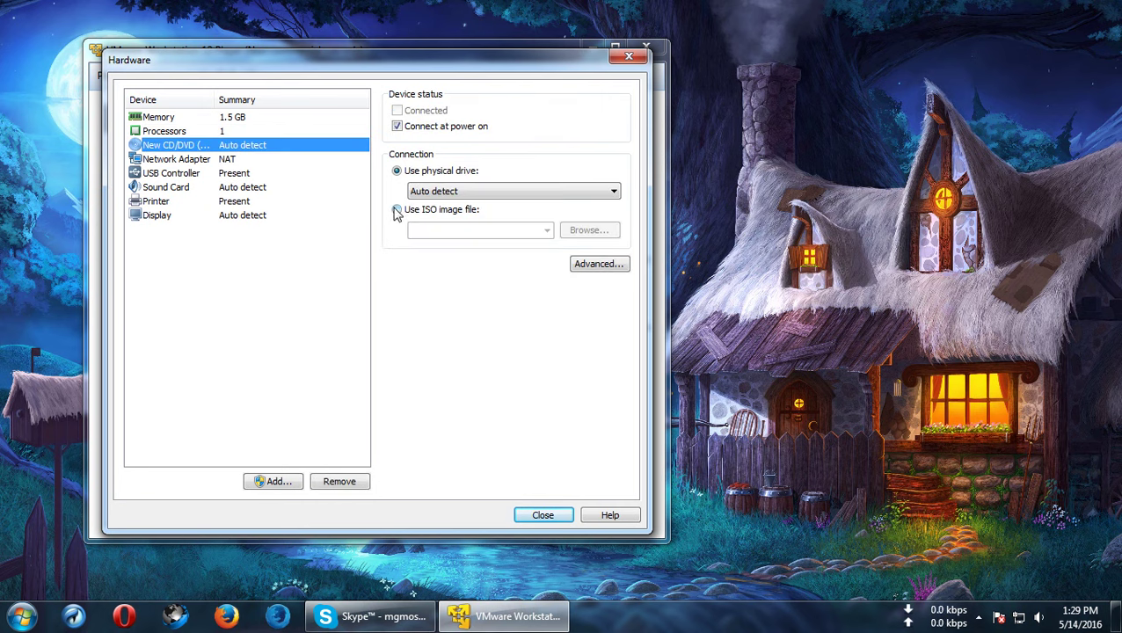
left_click(455, 192)
left_click(455, 200)
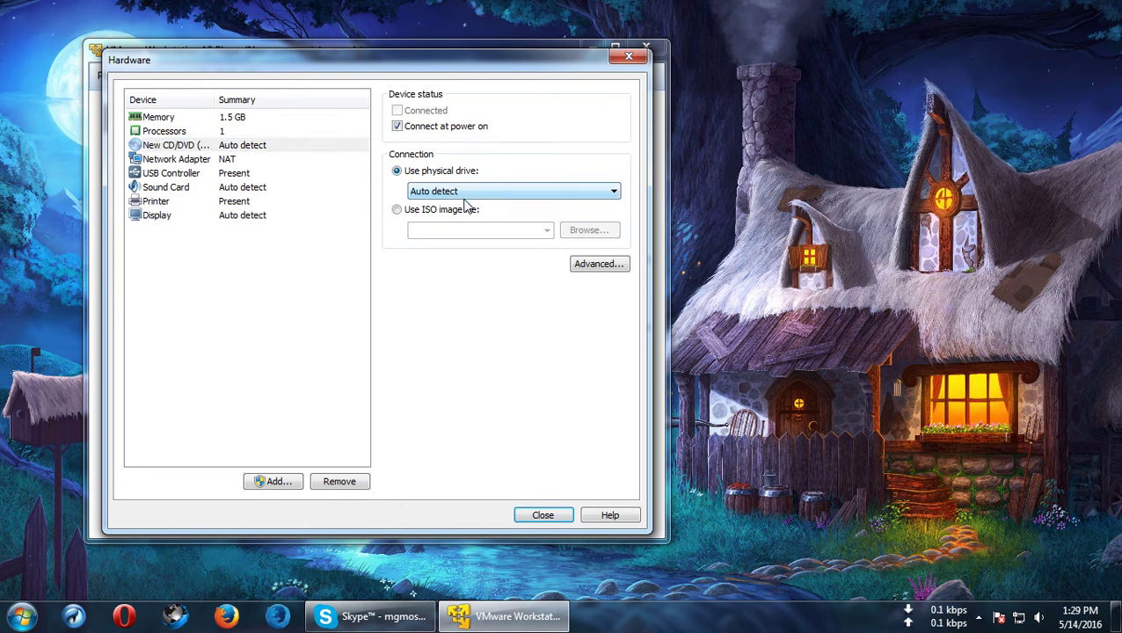
left_click(397, 211)
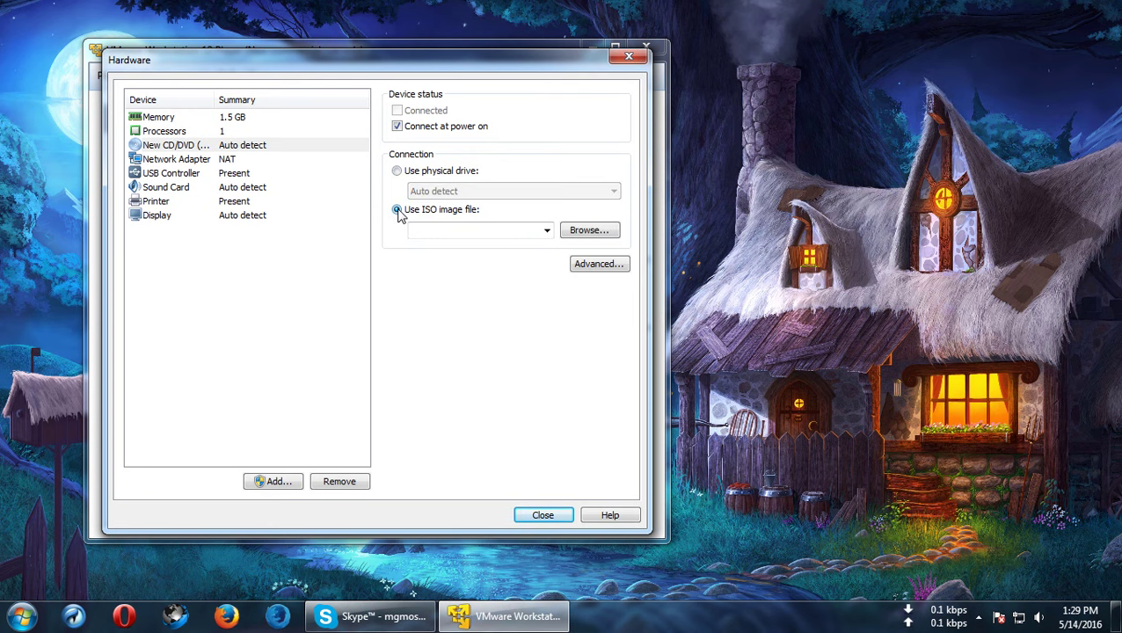
- Load the 9600.17050.WINBLUE_REFRESH server evaluation ISO from R:\Software\Windows into the CD/DVD drive and close the hardware settings
left_click(589, 233)
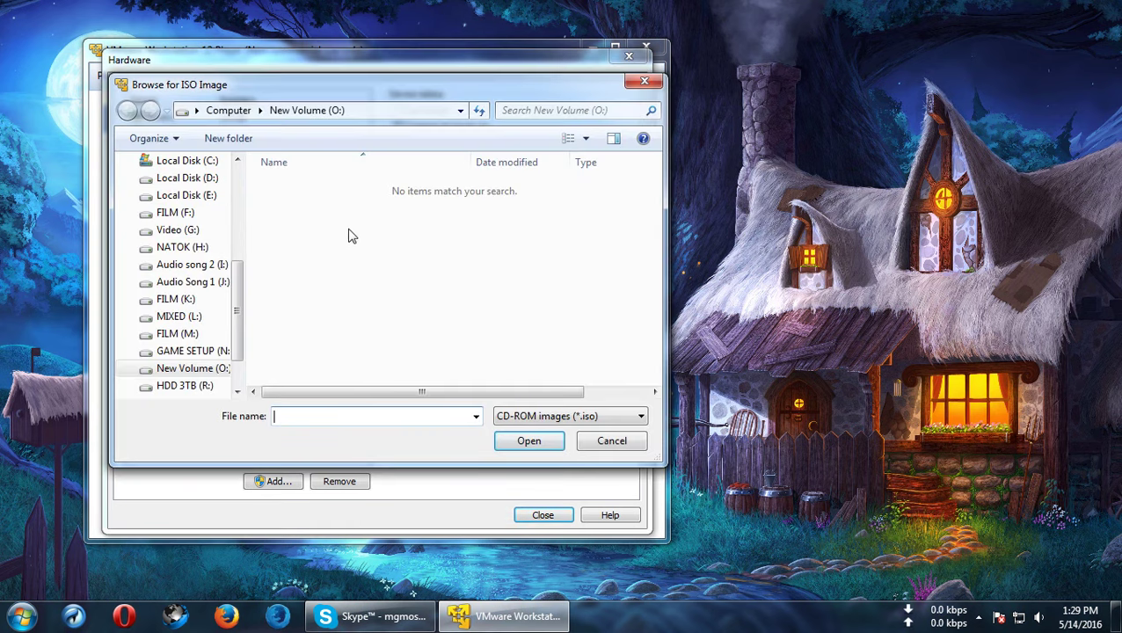
scroll(227, 350, "down", 2)
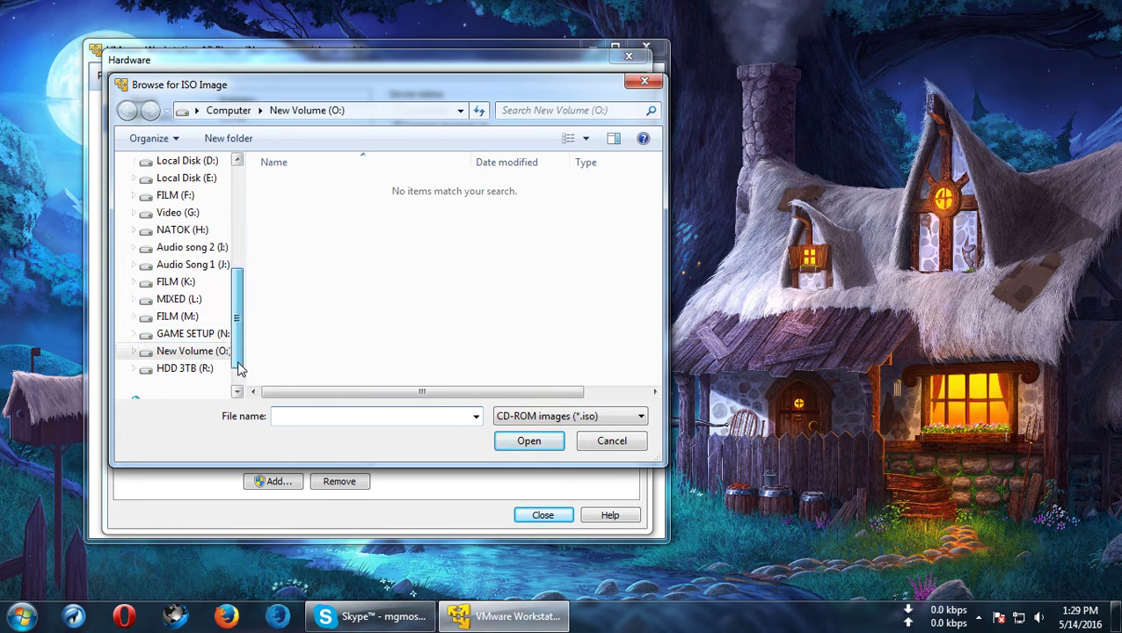
left_click(186, 351)
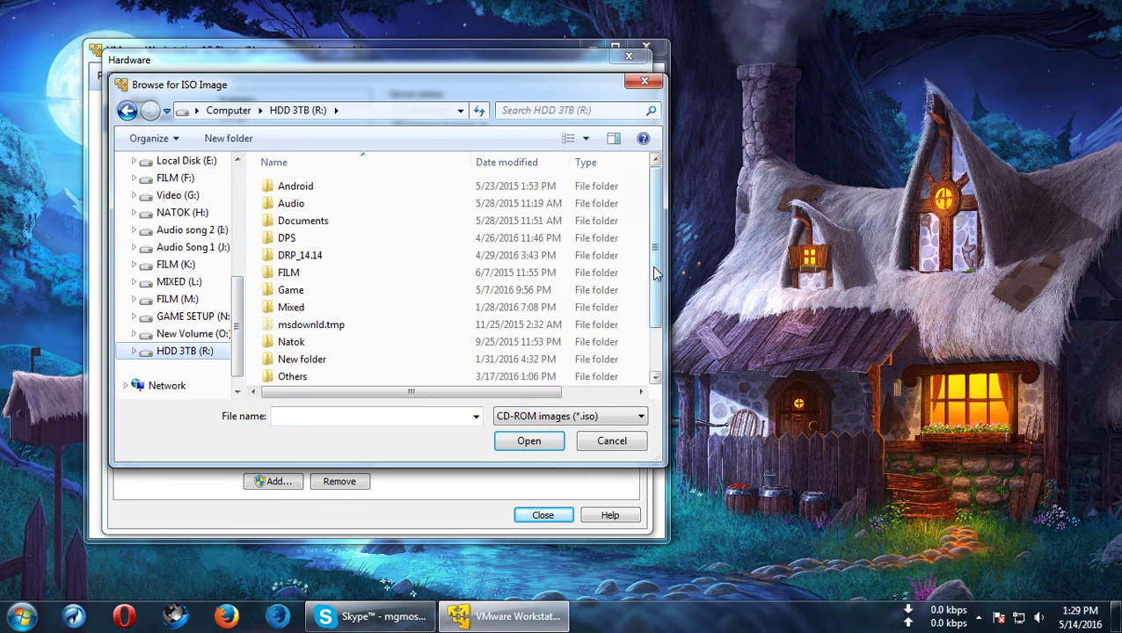
scroll(334, 281, "down", 1)
double_click(318, 362)
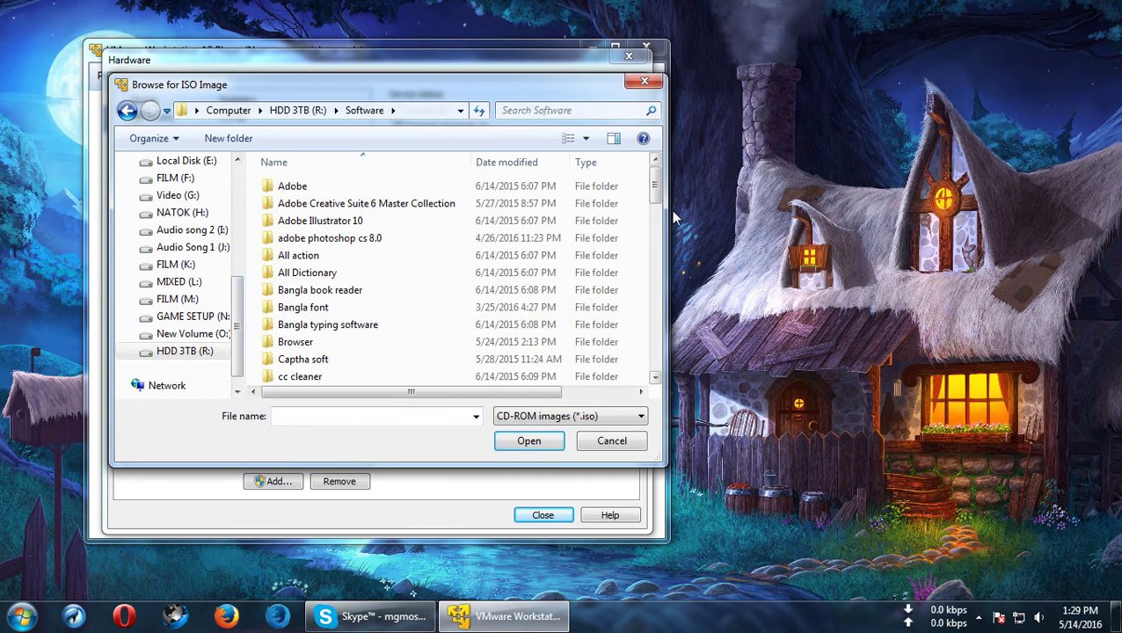
left_click_drag(666, 189, 660, 361)
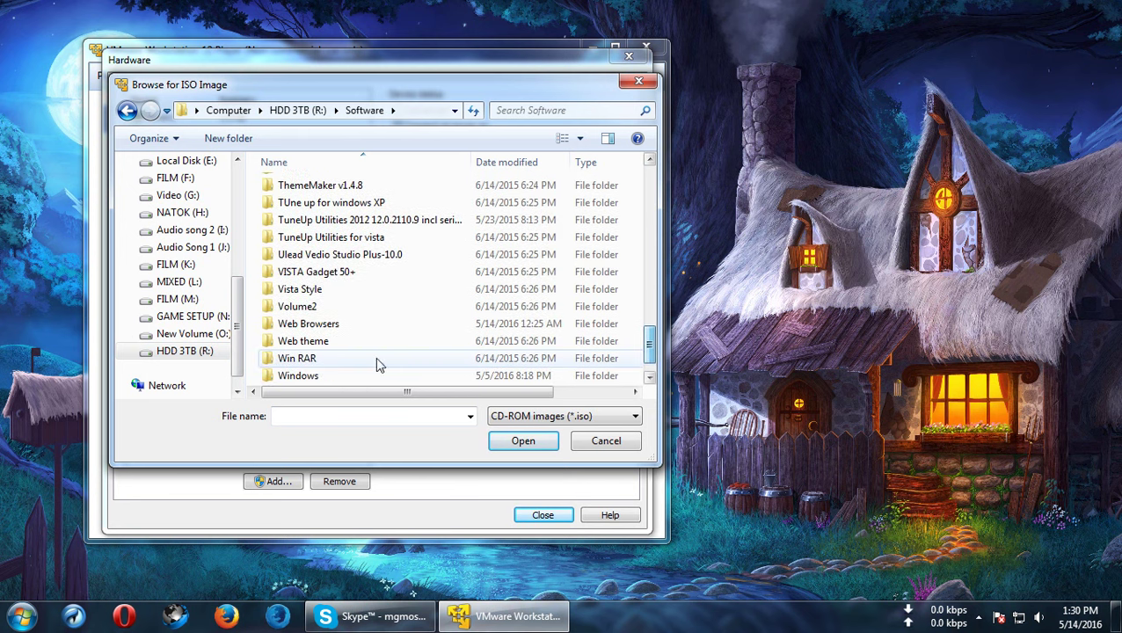
double_click(303, 375)
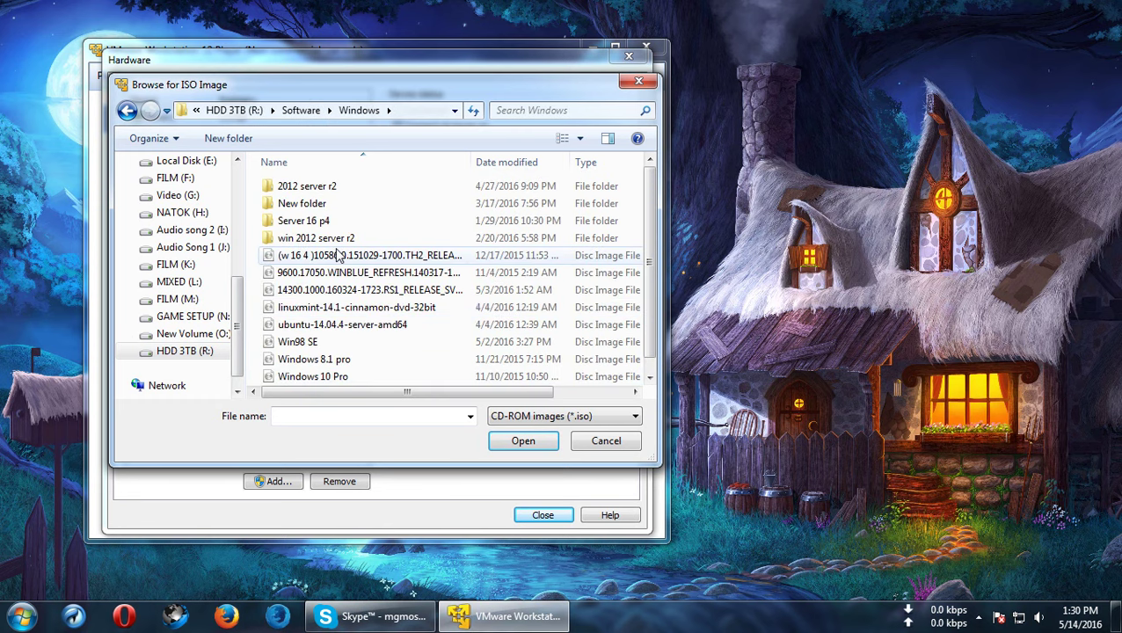
left_click(370, 274)
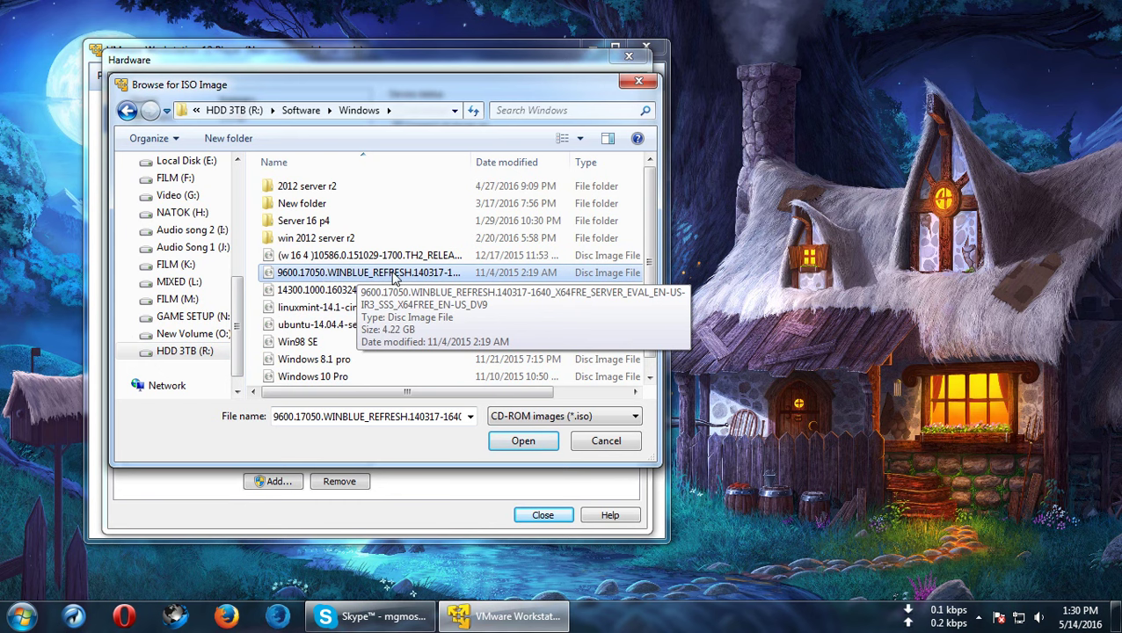
left_click(519, 444)
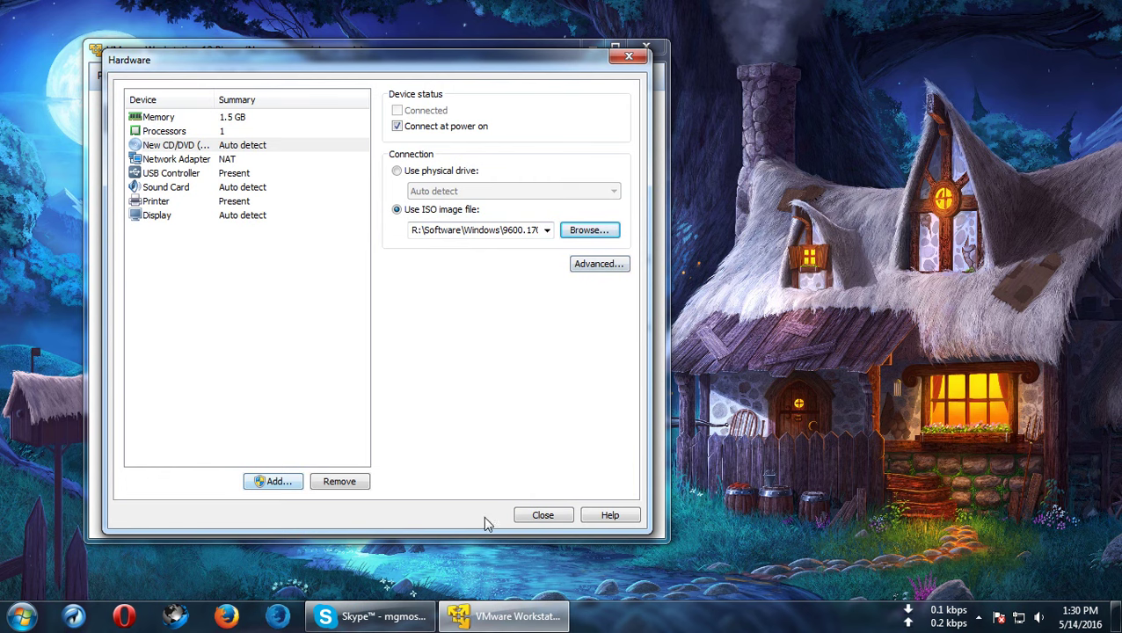
left_click(542, 516)
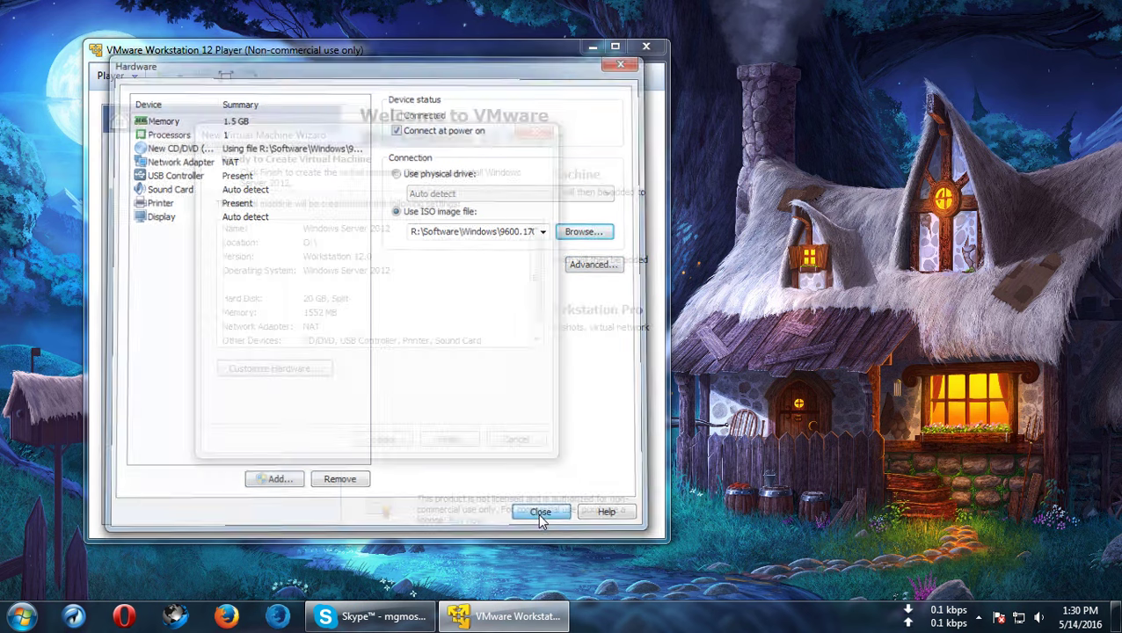
- Finish creating the Windows Server 2012 virtual machine and power it on
left_click(451, 441)
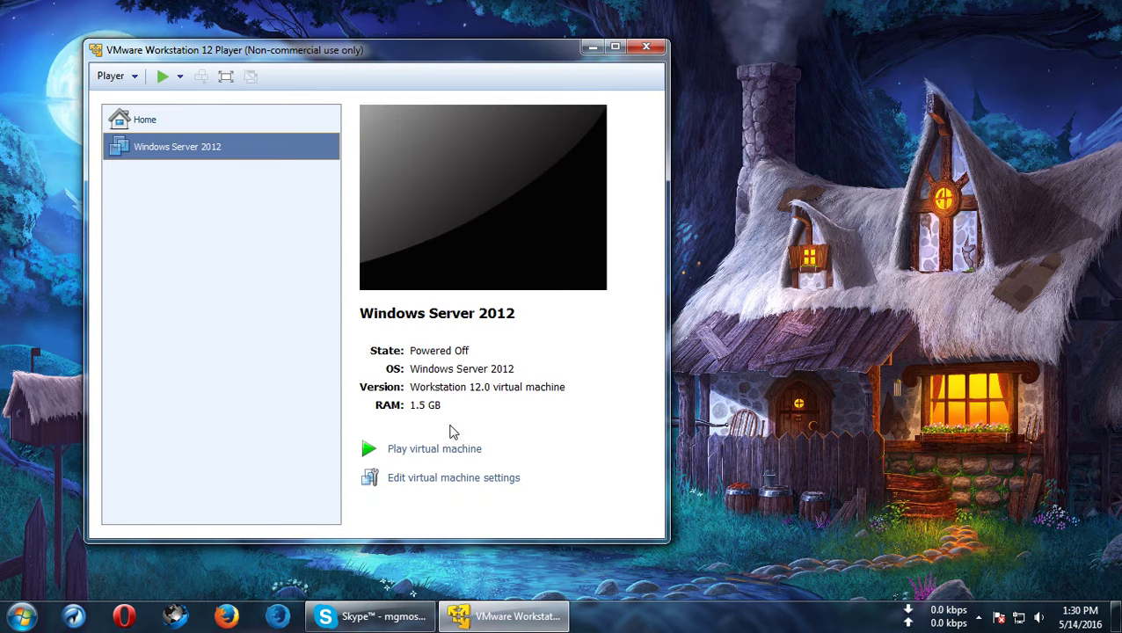
left_click_drag(270, 53, 334, 56)
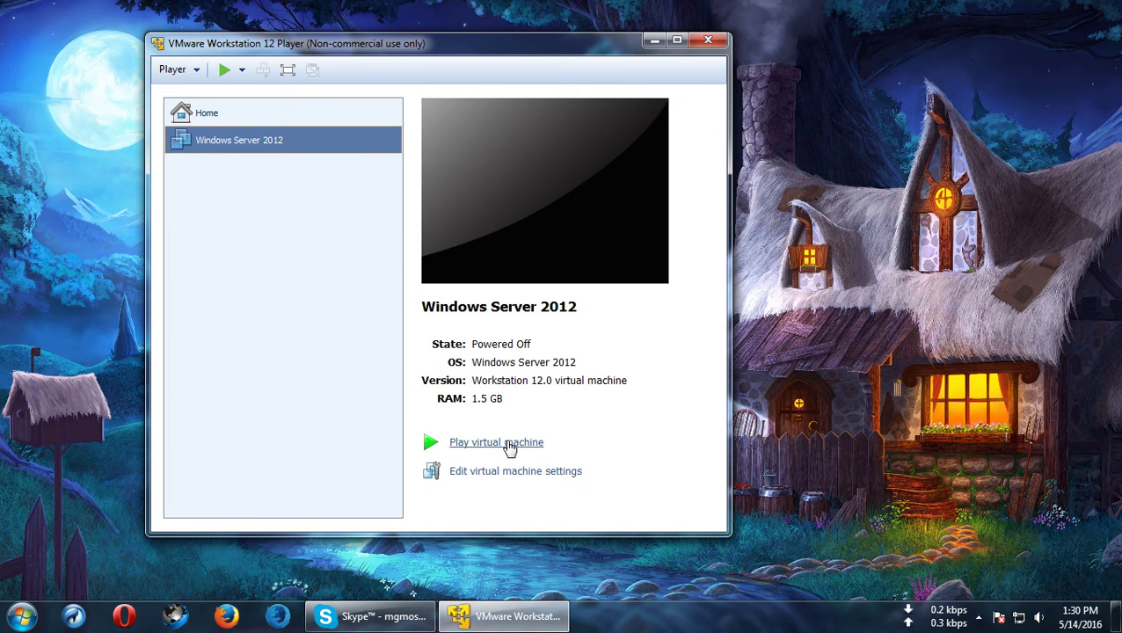
left_click(486, 444)
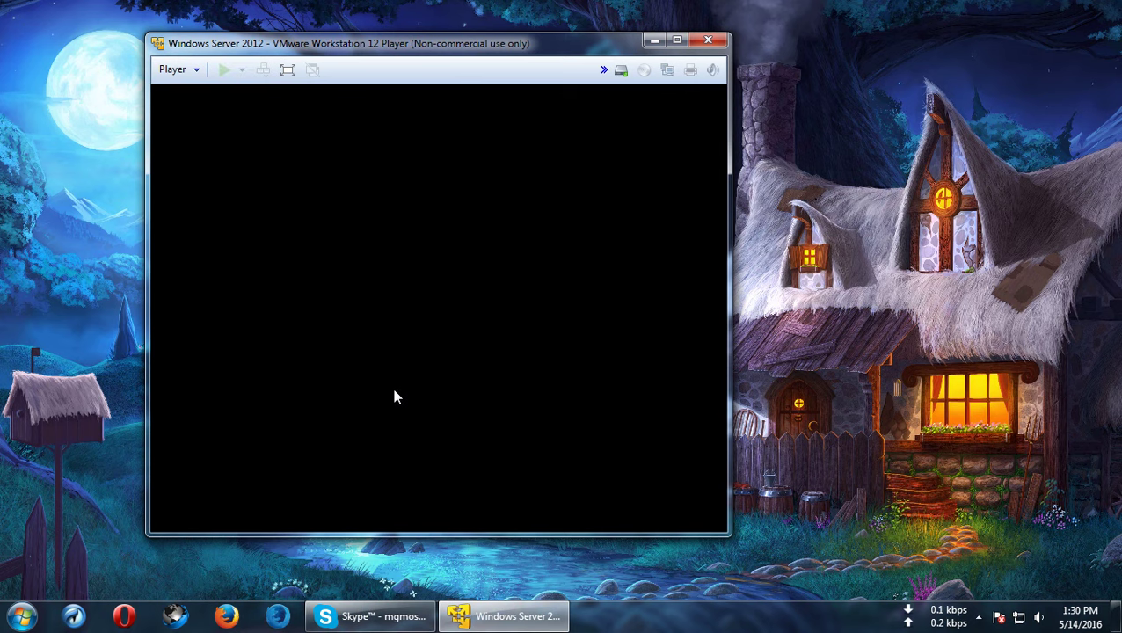
- Reposition the running virtual machine's window and switch it to full screen
left_click_drag(515, 48, 607, 53)
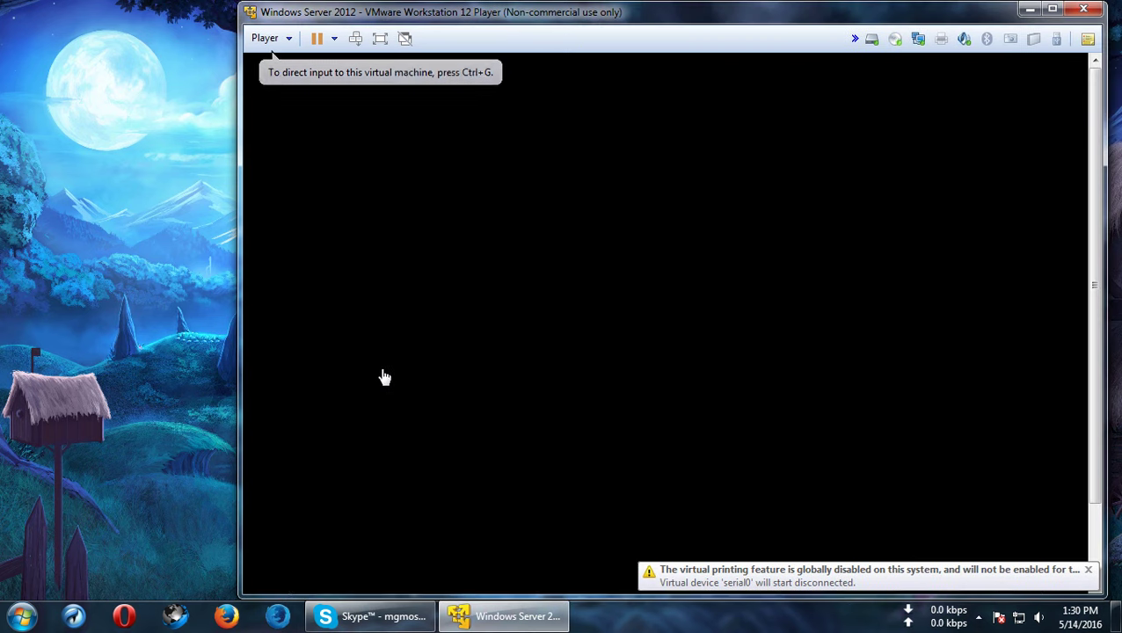
left_click_drag(679, 23, 572, 23)
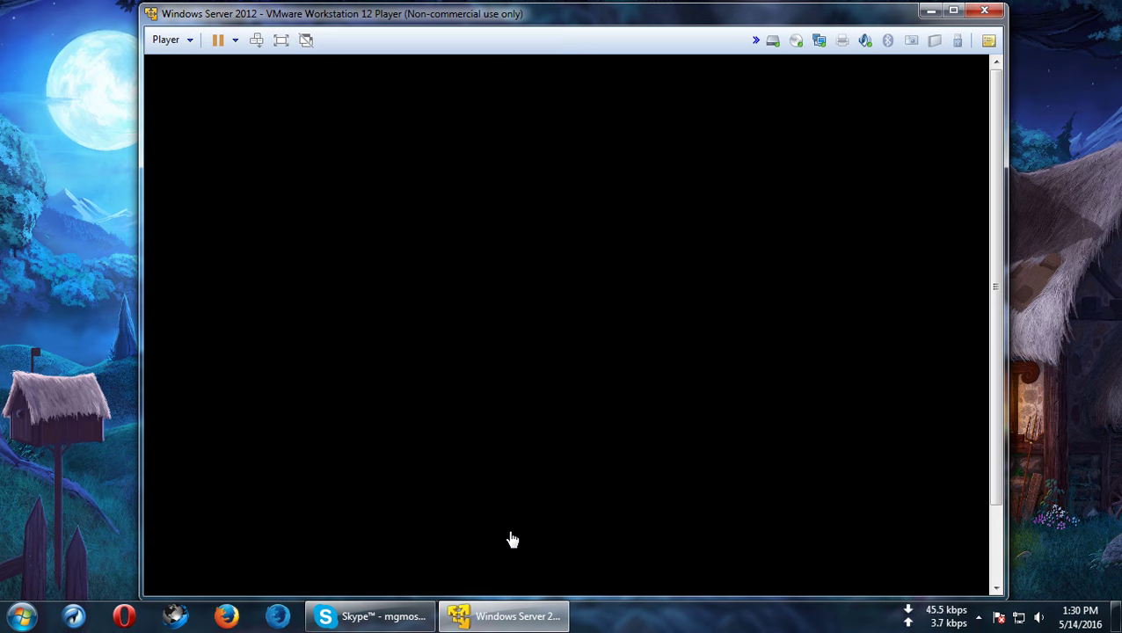
left_click(280, 40)
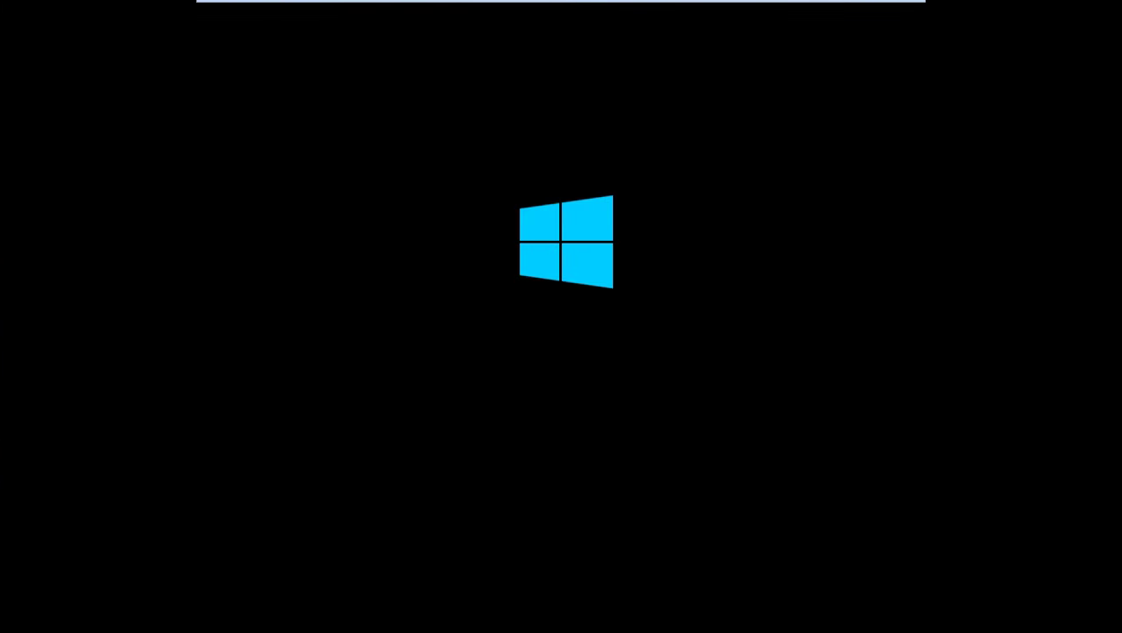